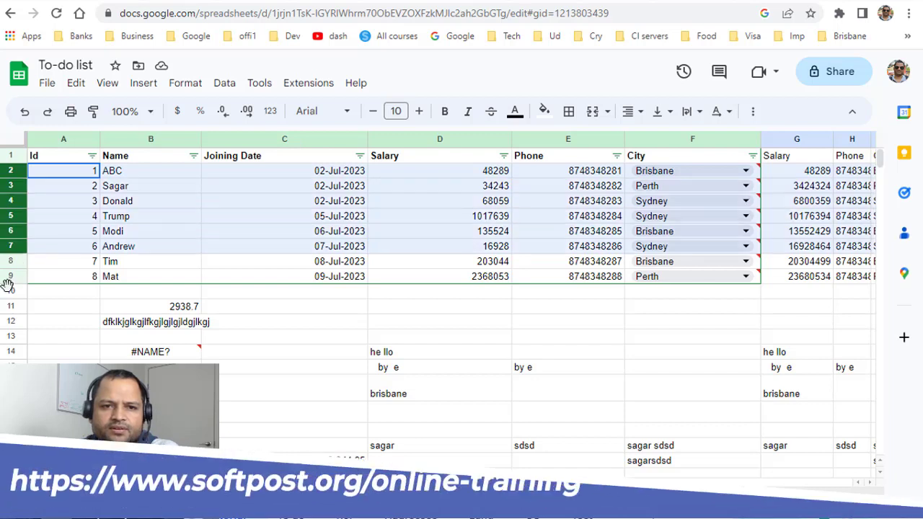
Open conditional formatting for the Salary cell D4.
left_click(461, 201)
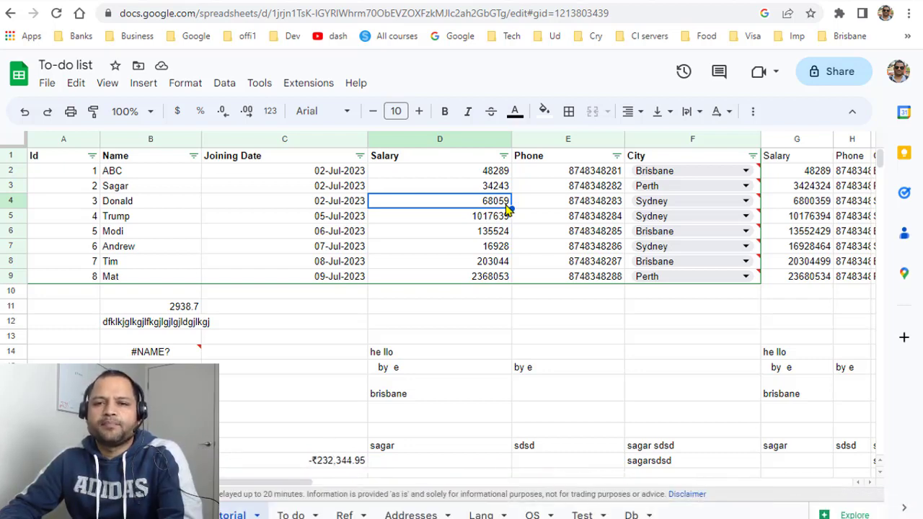
left_click(149, 85)
mouse_move(180, 84)
left_click(230, 329)
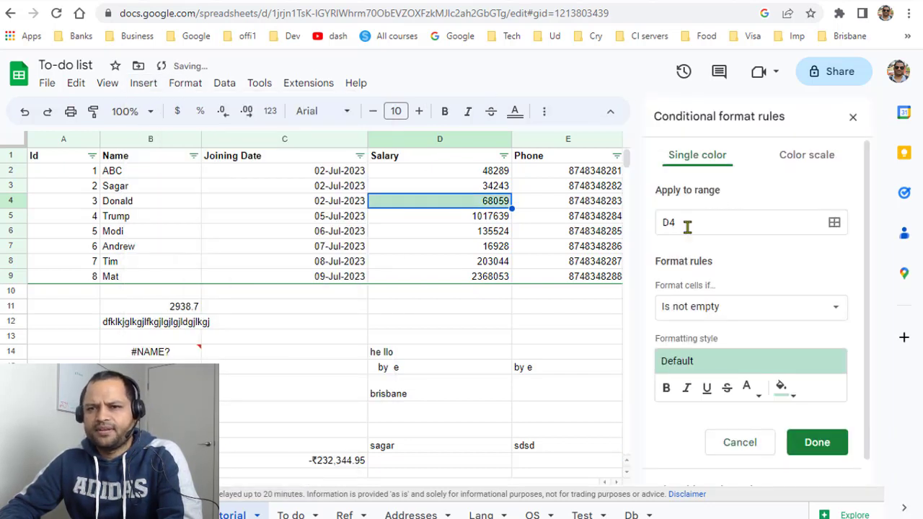
Set the rule's range to the salary cells D2:D9.
left_click(835, 223)
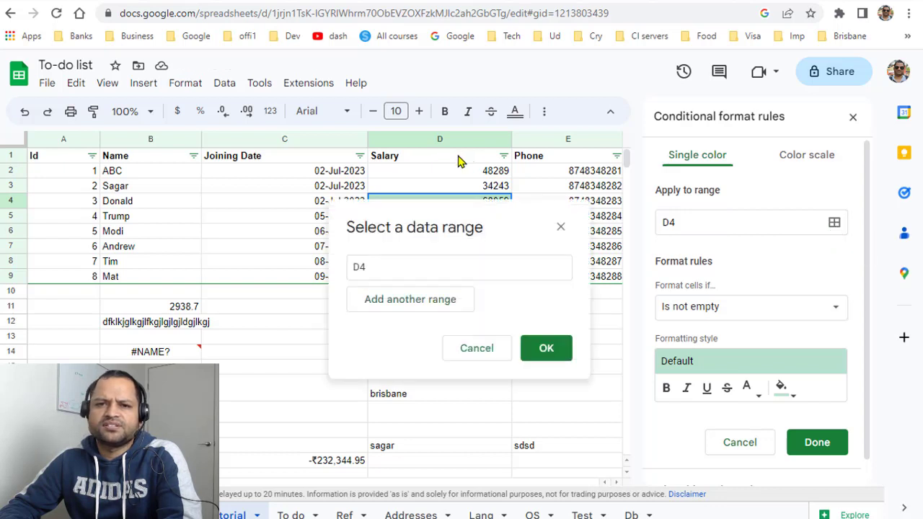
left_click_drag(460, 173, 443, 276)
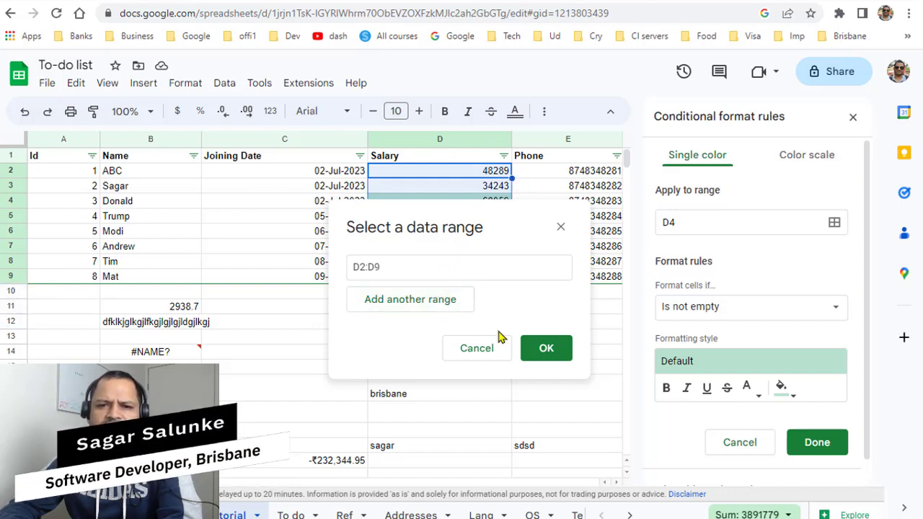
left_click(565, 355)
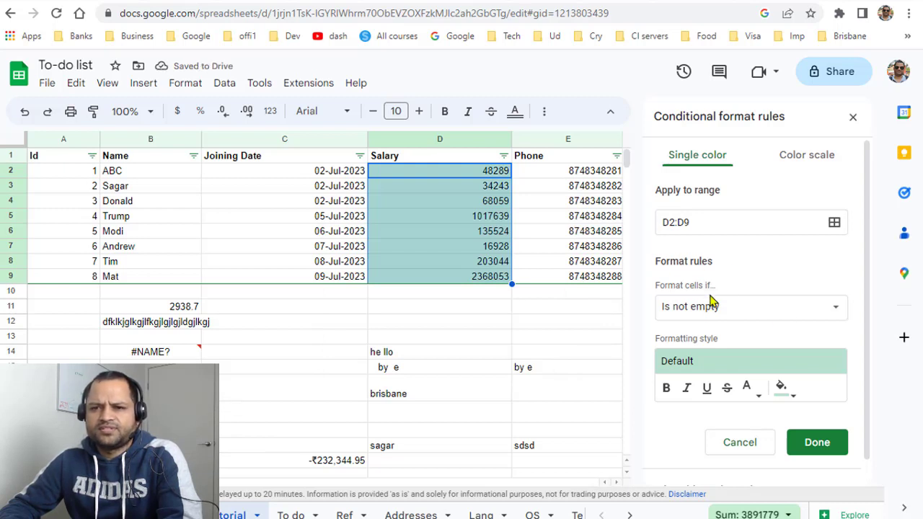
Set the rule's condition to Greater than.
left_click(832, 310)
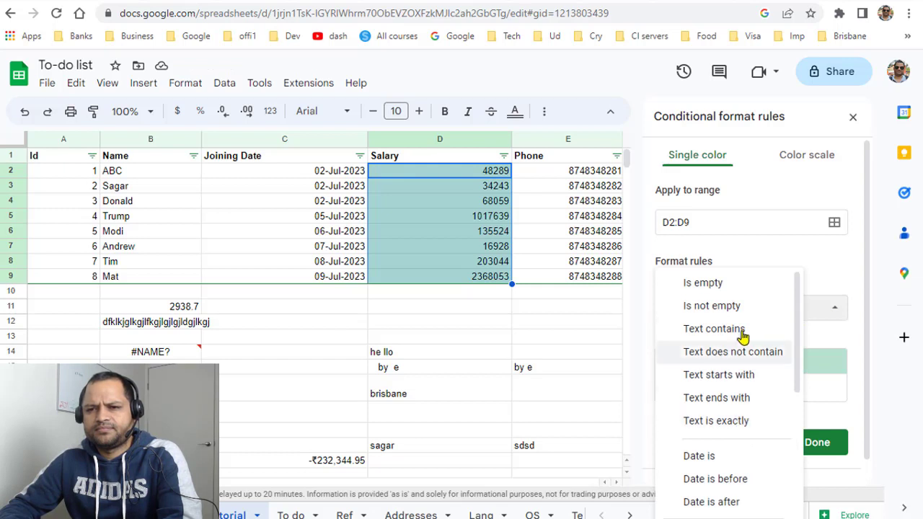
scroll(747, 335, "down", 2)
scroll(746, 334, "down", 1)
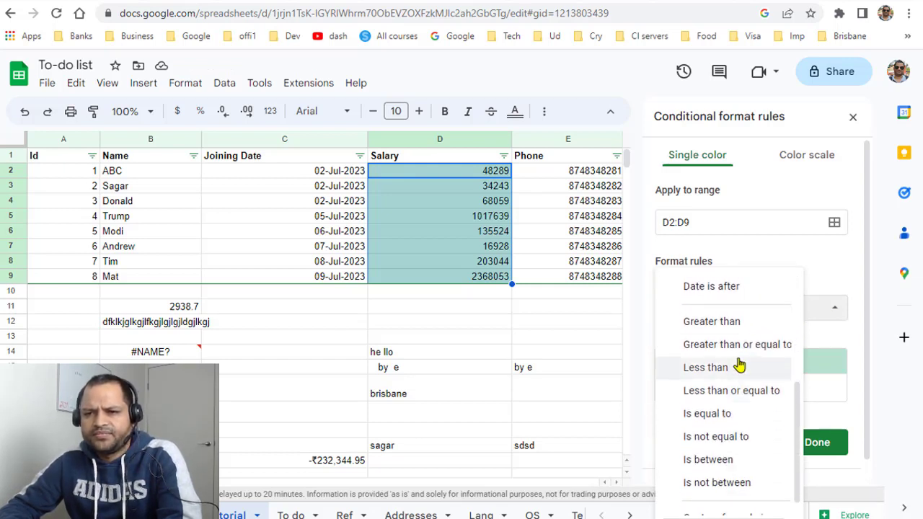
left_click(733, 326)
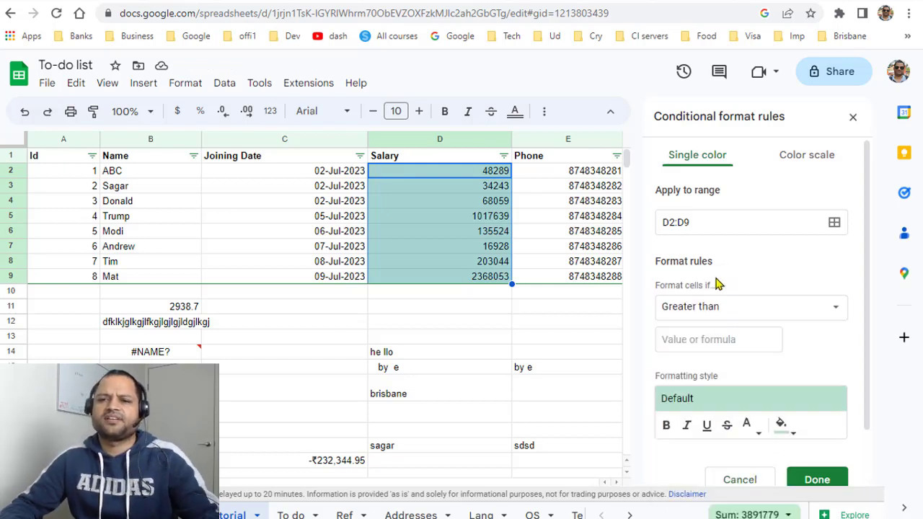
Enter 100000 as the comparison value for the Greater than condition.
left_click(723, 340)
type("1000")
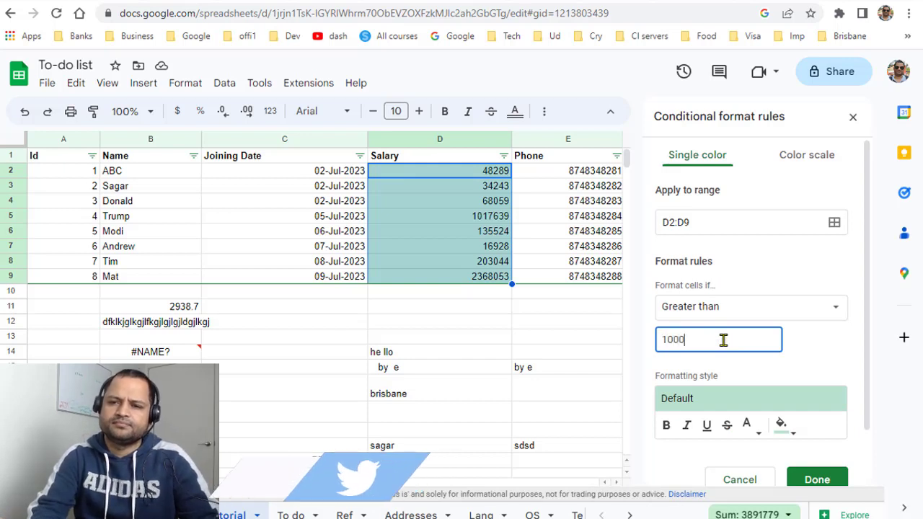
type("00")
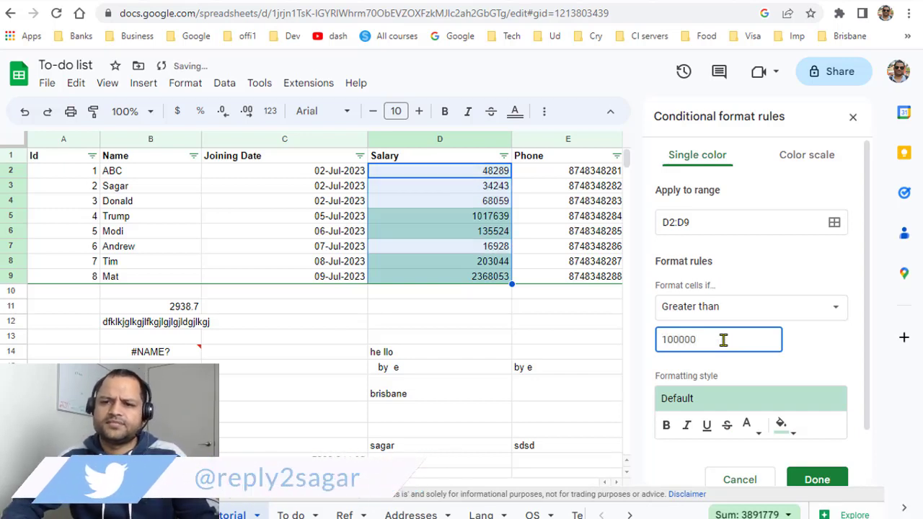
left_click(829, 349)
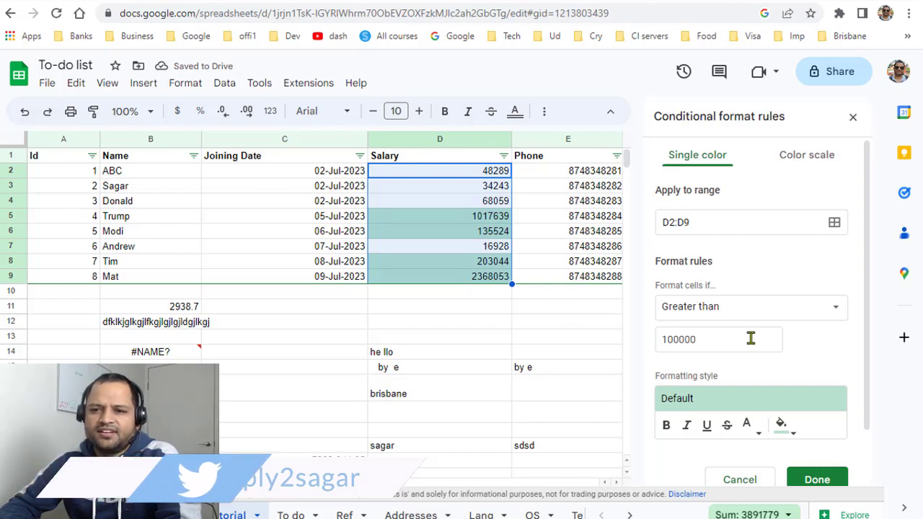
Give the rule a light red fill colour and save it.
scroll(814, 371, "down", 1)
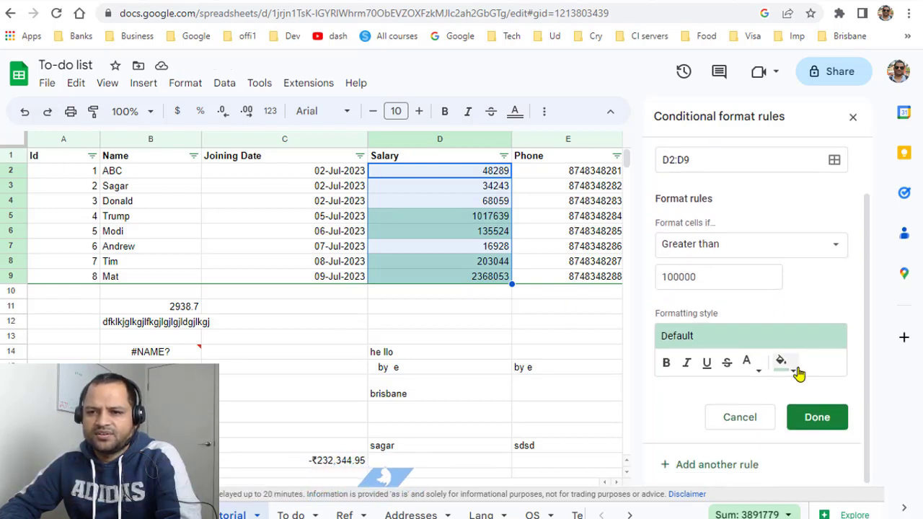
left_click(797, 371)
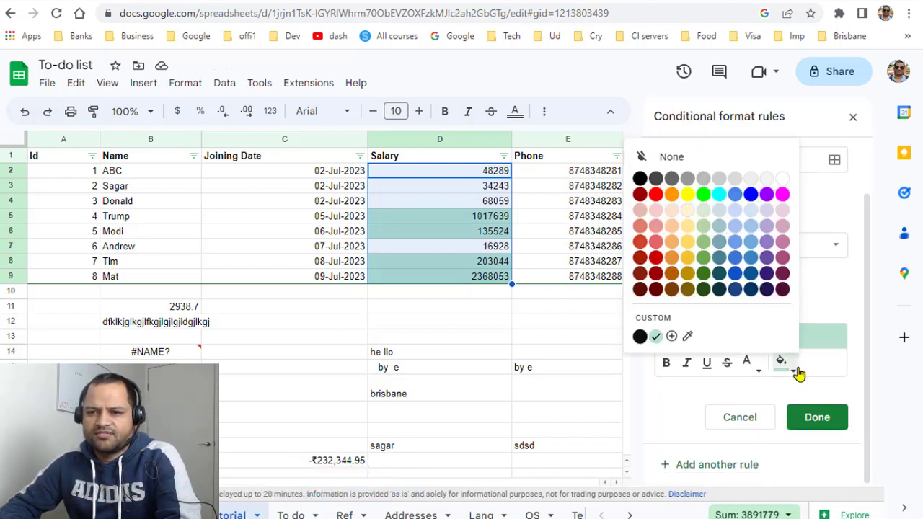
left_click(656, 227)
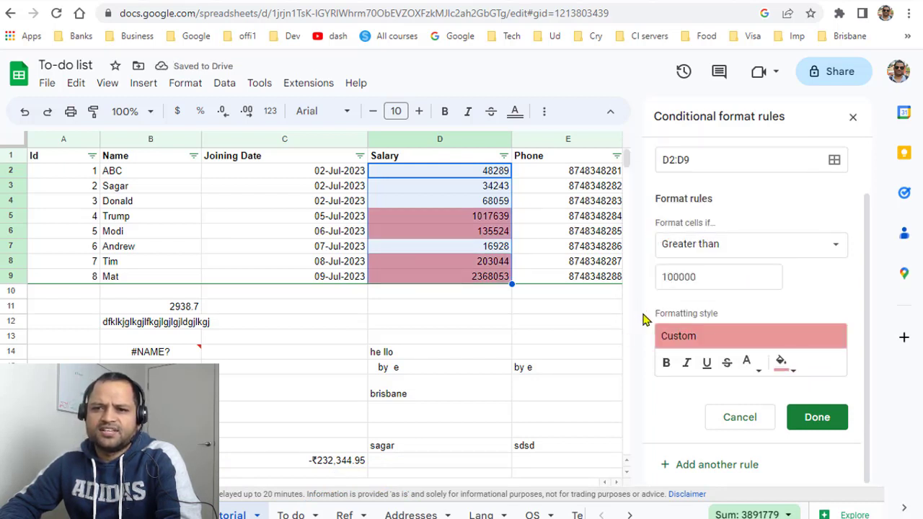
left_click(817, 417)
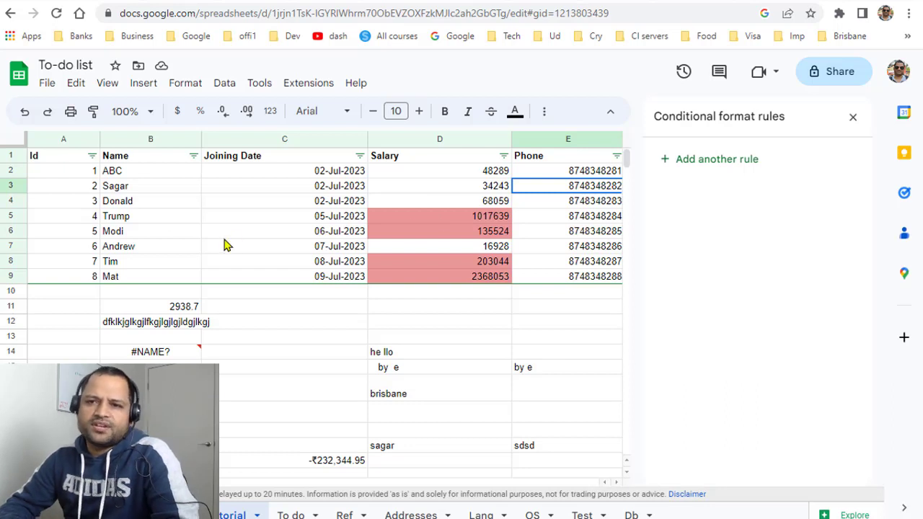
Reopen the rule, now set to Custom formula is with =$d2 > 100000.
left_click(483, 233)
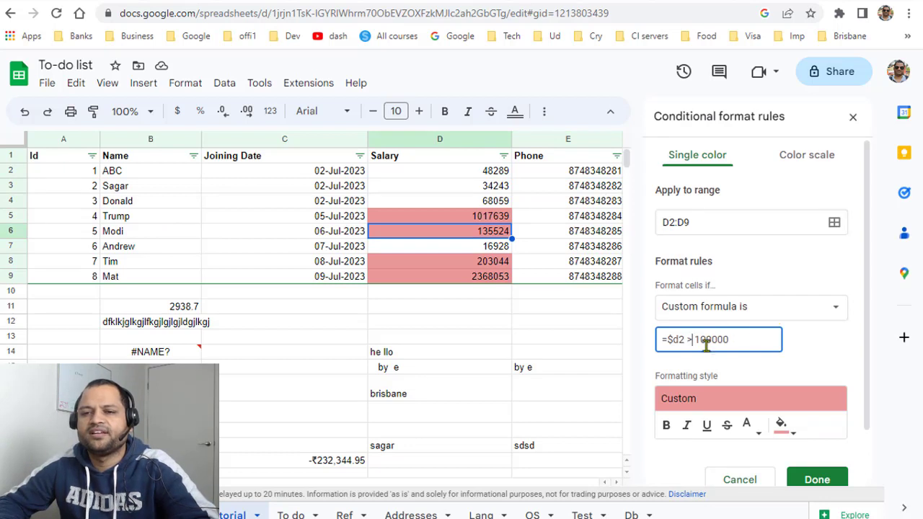
left_click_drag(667, 340, 679, 340)
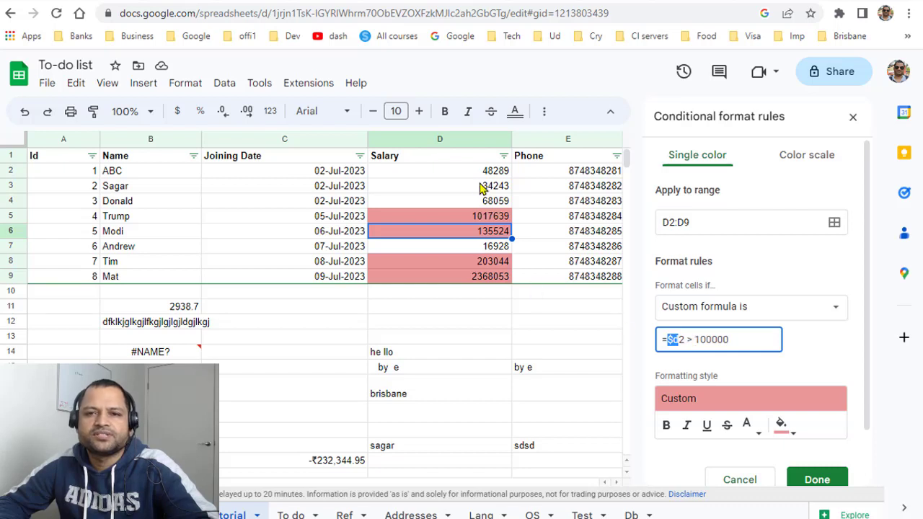
left_click(669, 339)
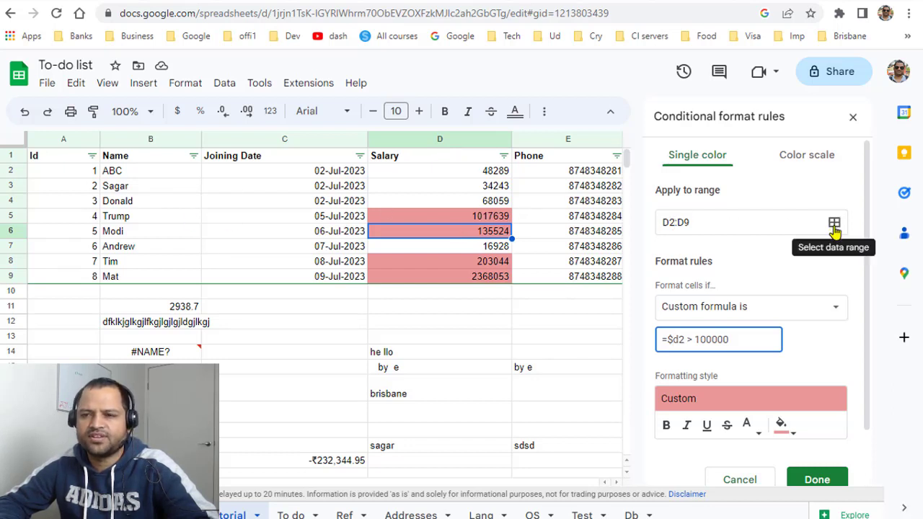
Change the rule's range to A2:E9 so whole data rows are highlighted.
left_click(669, 222)
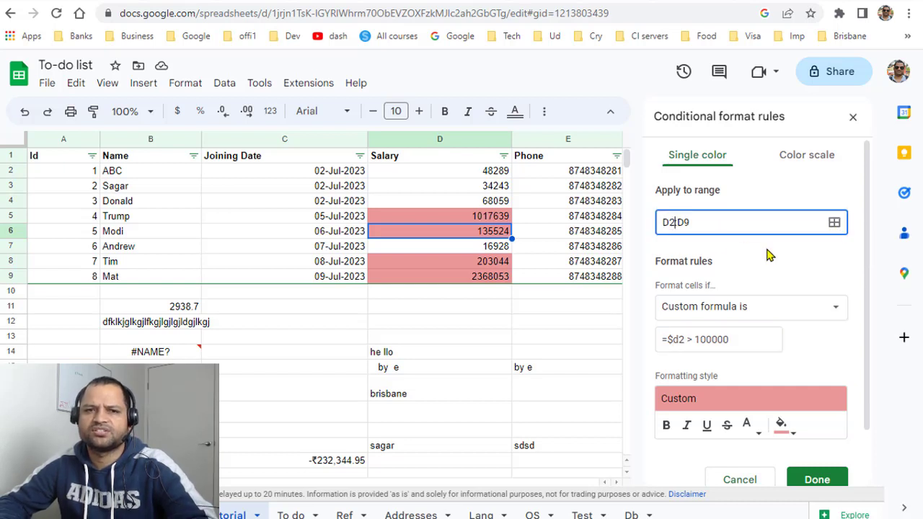
key("BackSpace")
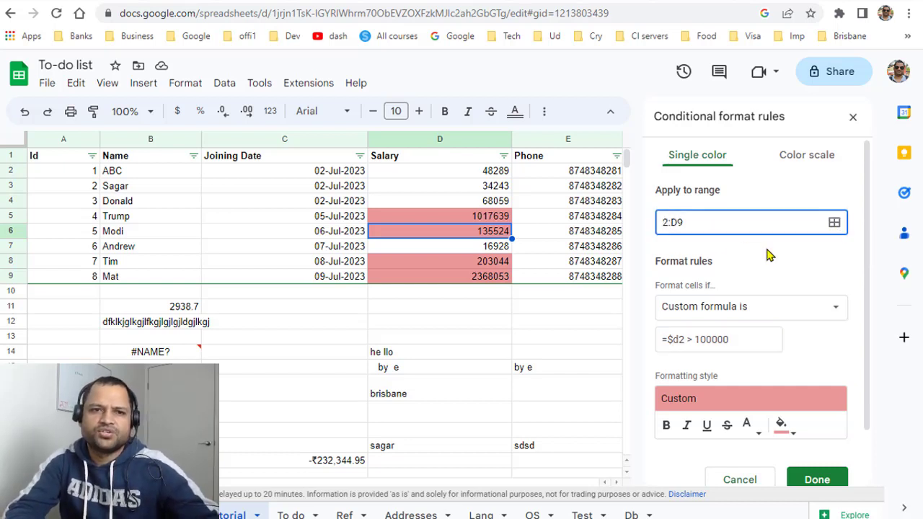
type("A")
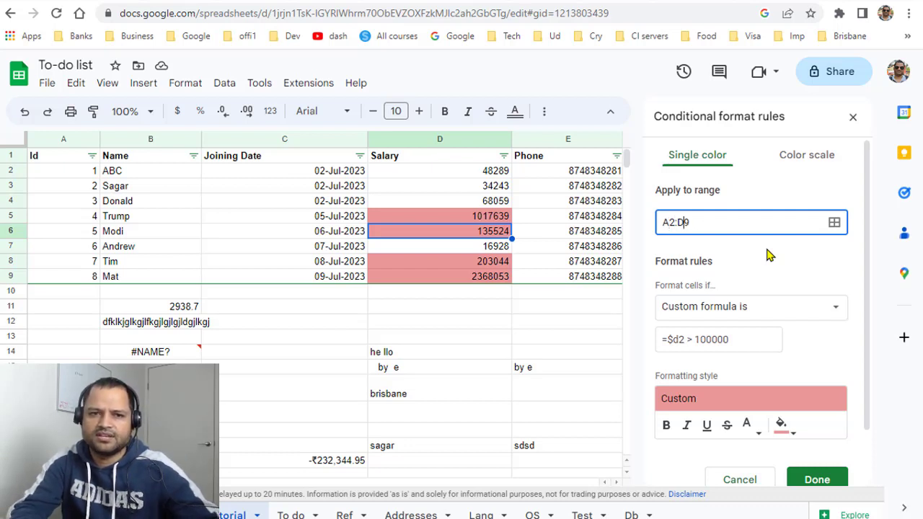
key("BackSpace")
type("E")
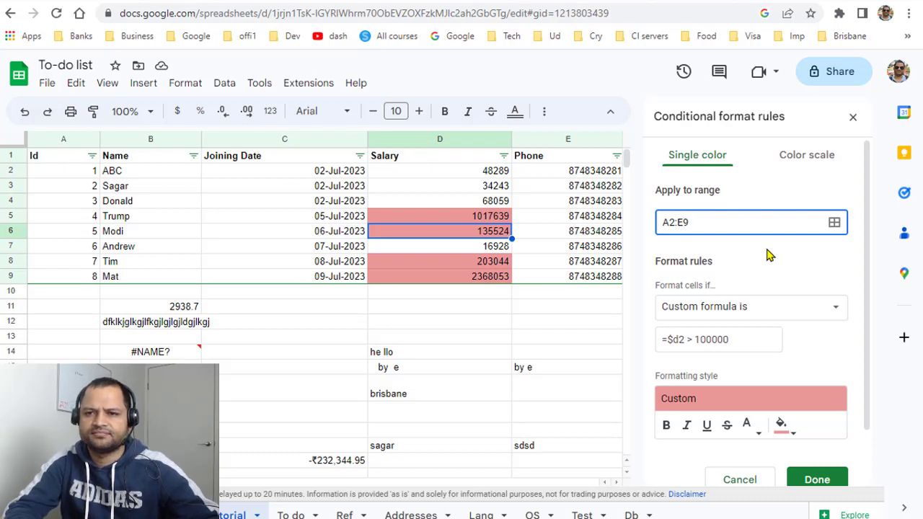
left_click(771, 254)
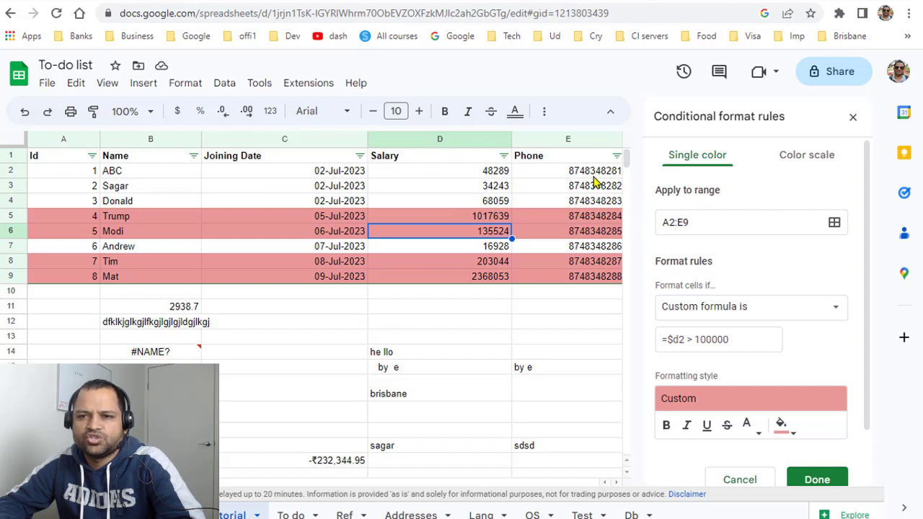
Try the formula without the $ anchor on column d, then restore =$d2 > 100000.
left_click(836, 315)
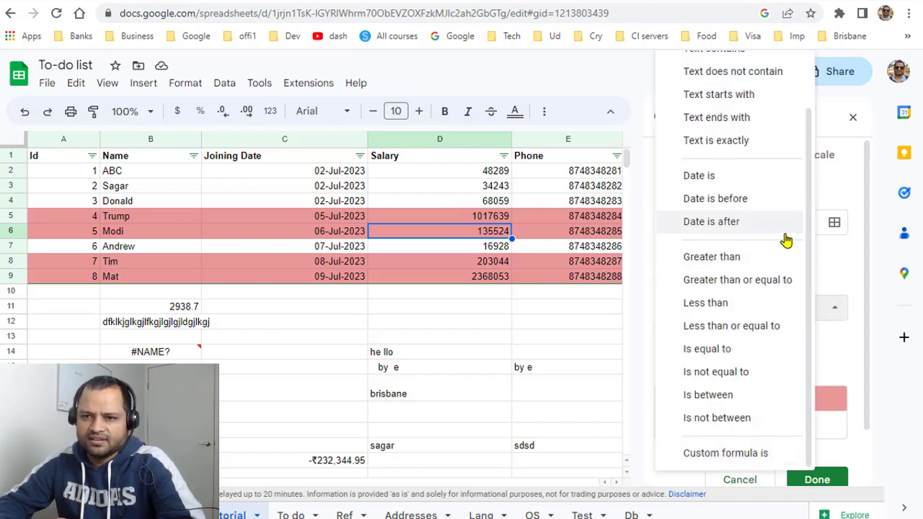
left_click(856, 282)
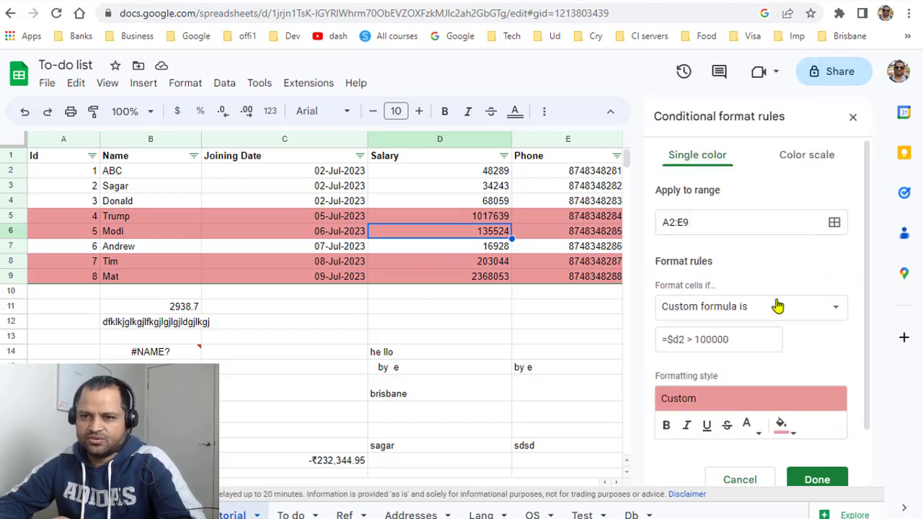
double_click(676, 341)
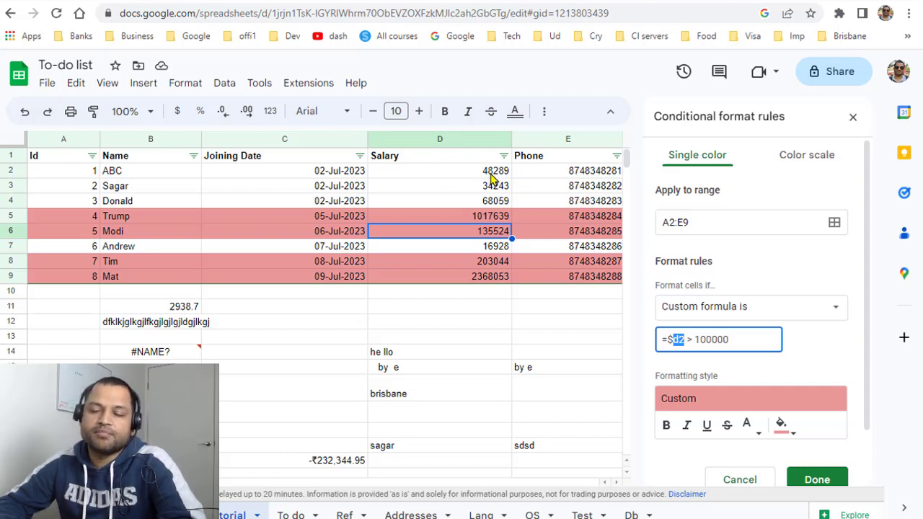
left_click(705, 336)
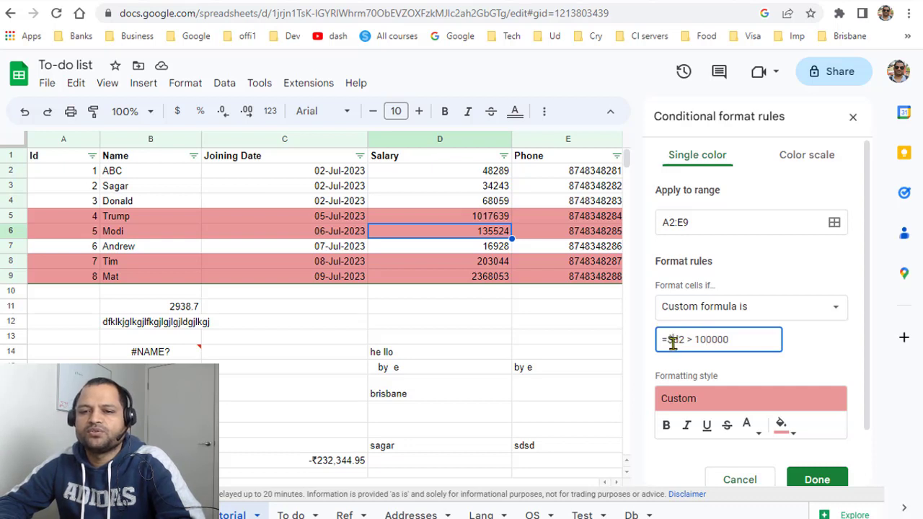
key("BackSpace")
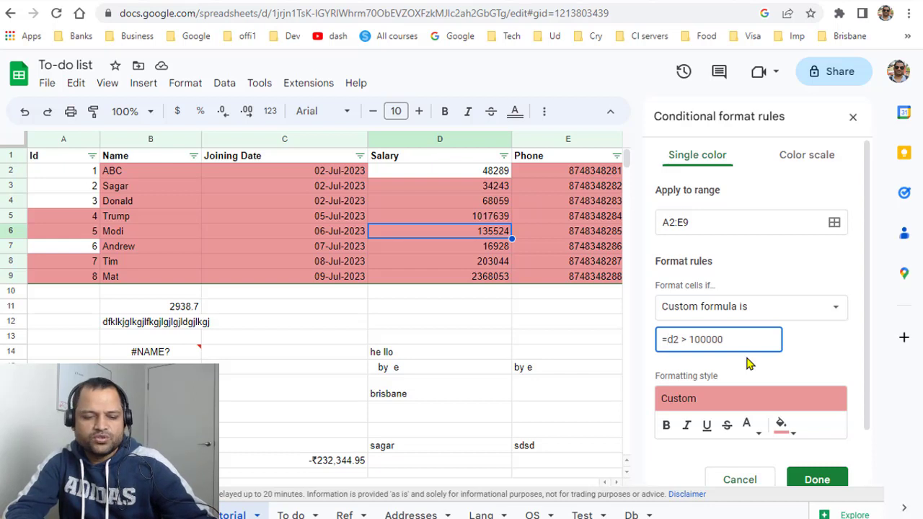
type("$")
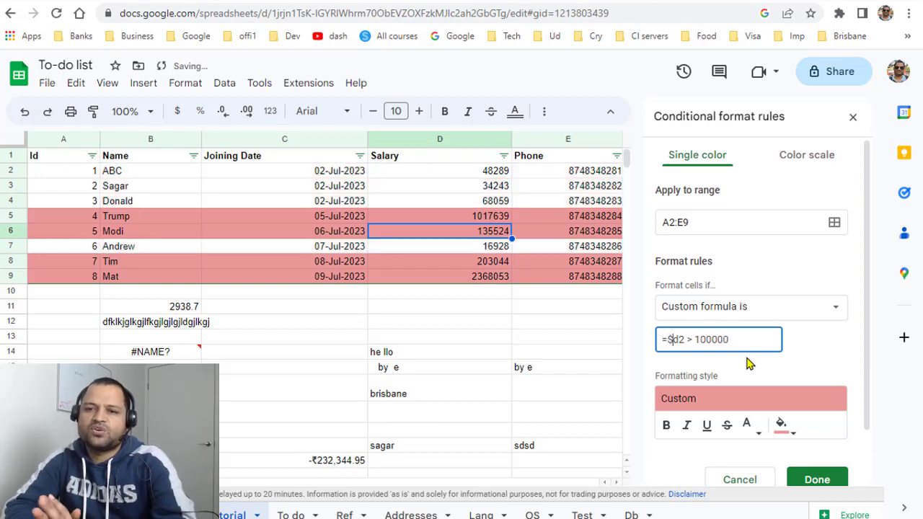